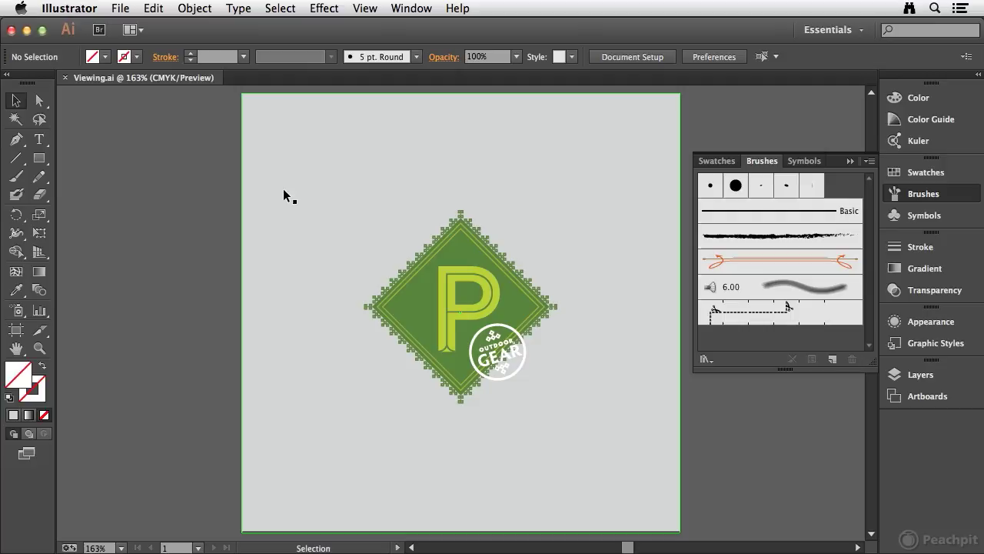
- Display the diamond logo artwork in Outline mode
left_click(366, 9)
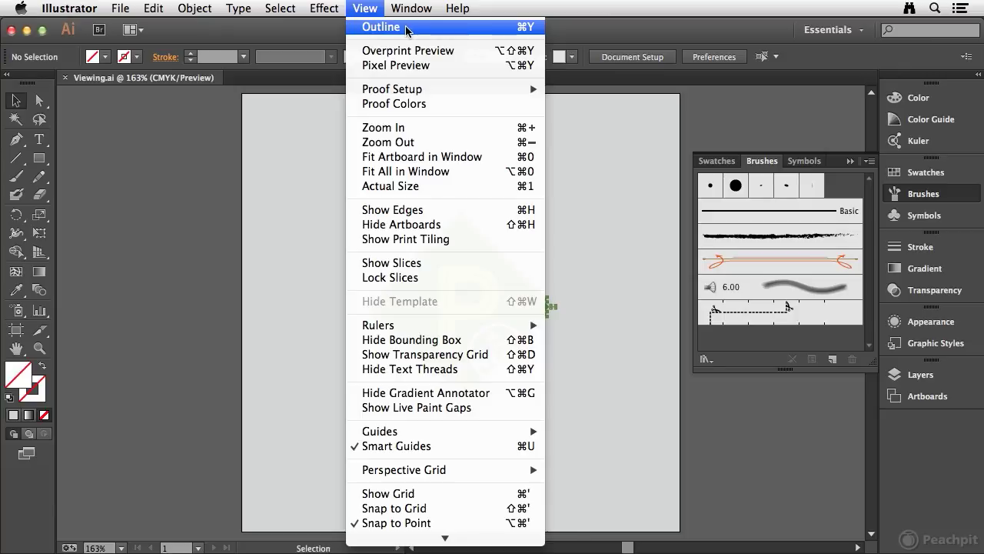
left_click(368, 8)
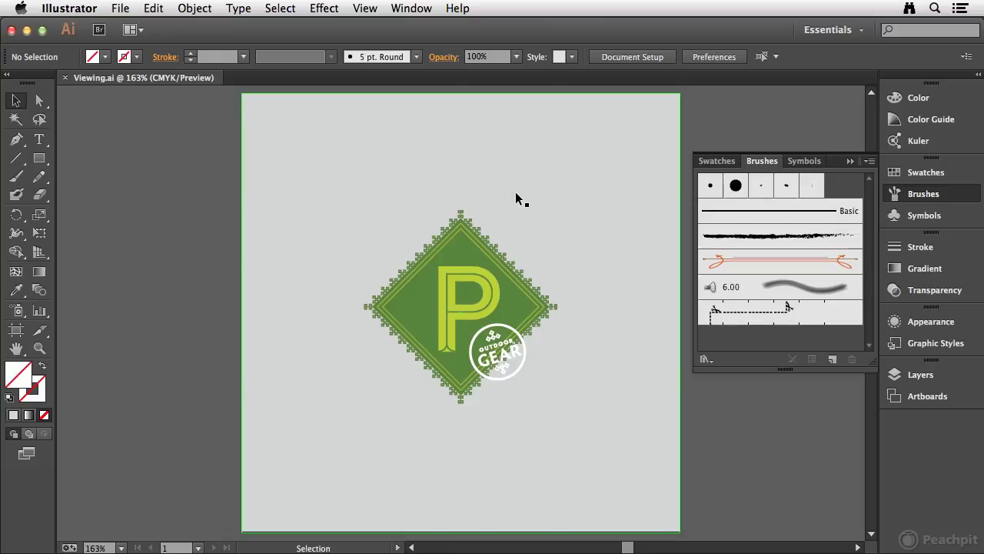
key("super+space")
left_click_drag(329, 183, 589, 419)
key("space")
left_click_drag(578, 292, 521, 277)
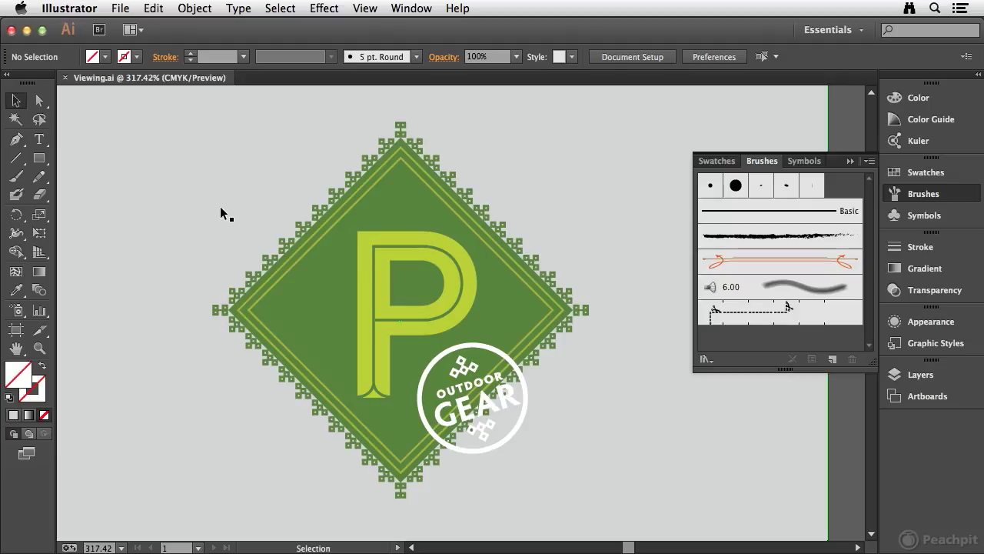
left_click(363, 10)
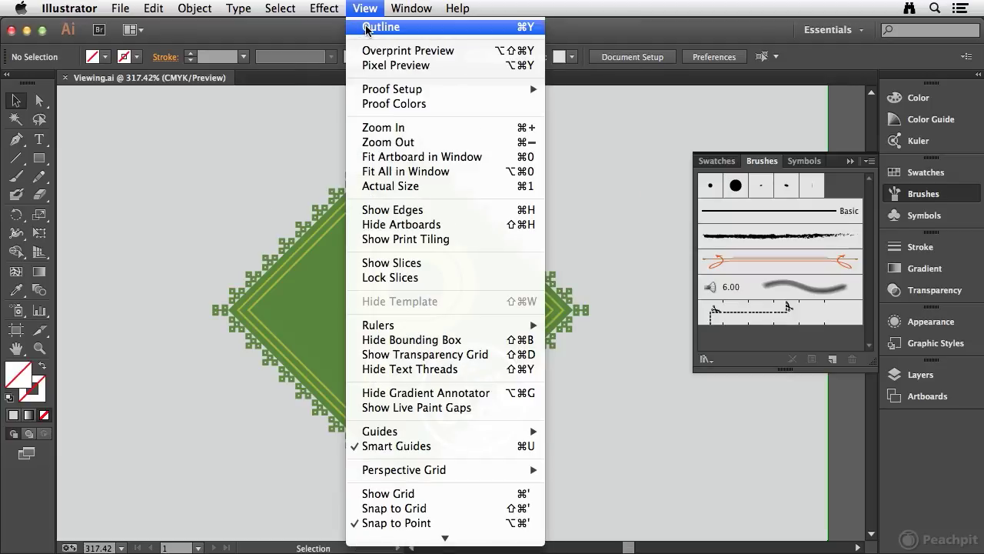
left_click(367, 28)
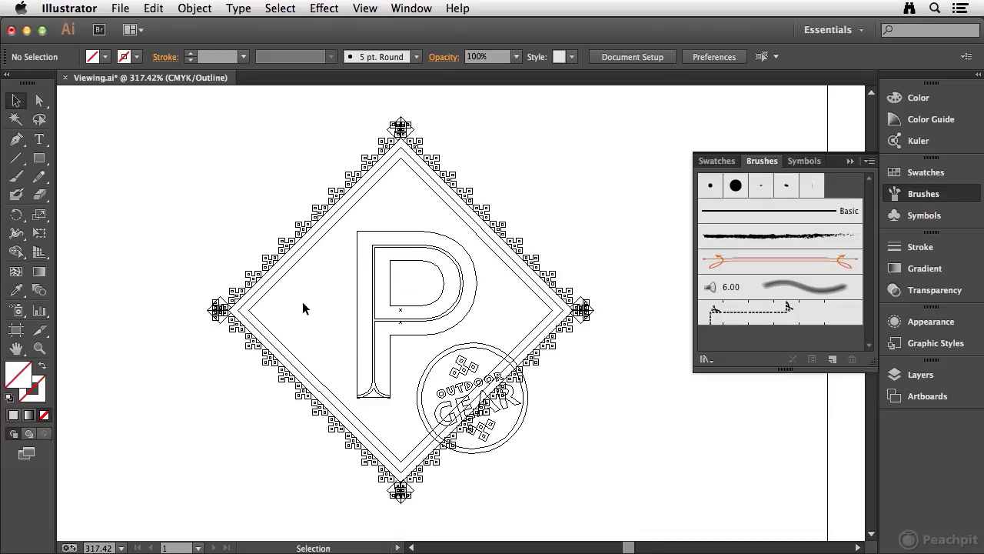
- Select the inner diamond line by its outline edge and return the artwork to Preview mode
left_click(300, 258)
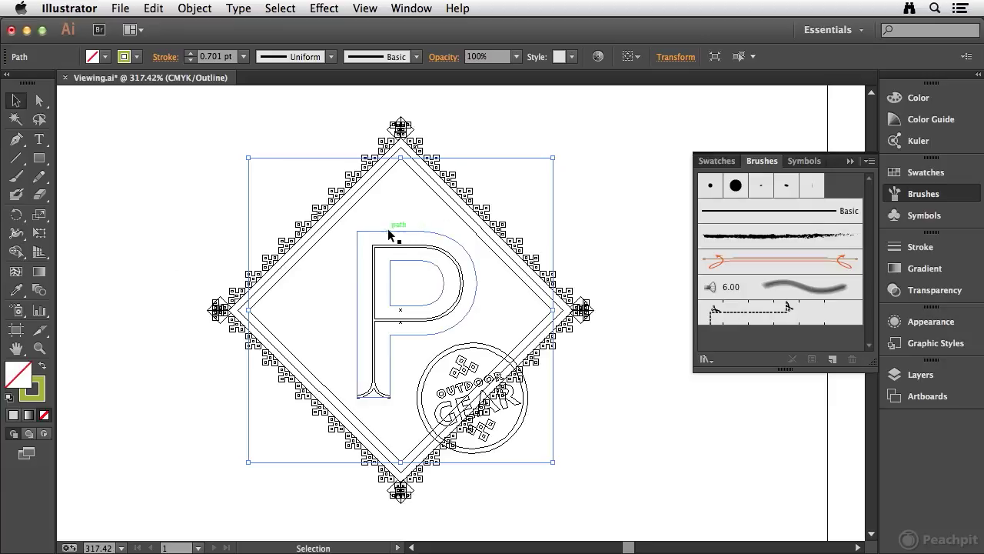
left_click(369, 10)
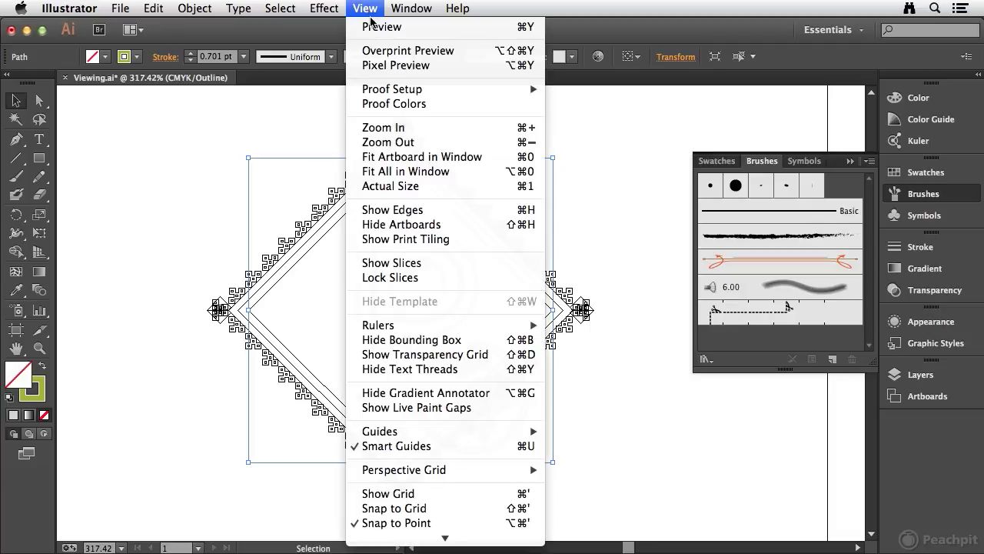
left_click(376, 29)
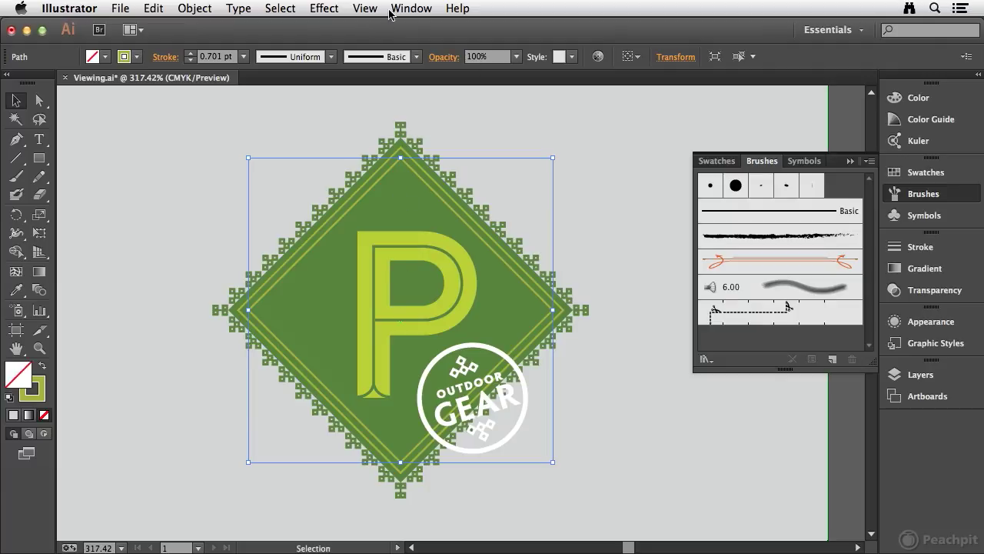
left_click(370, 10)
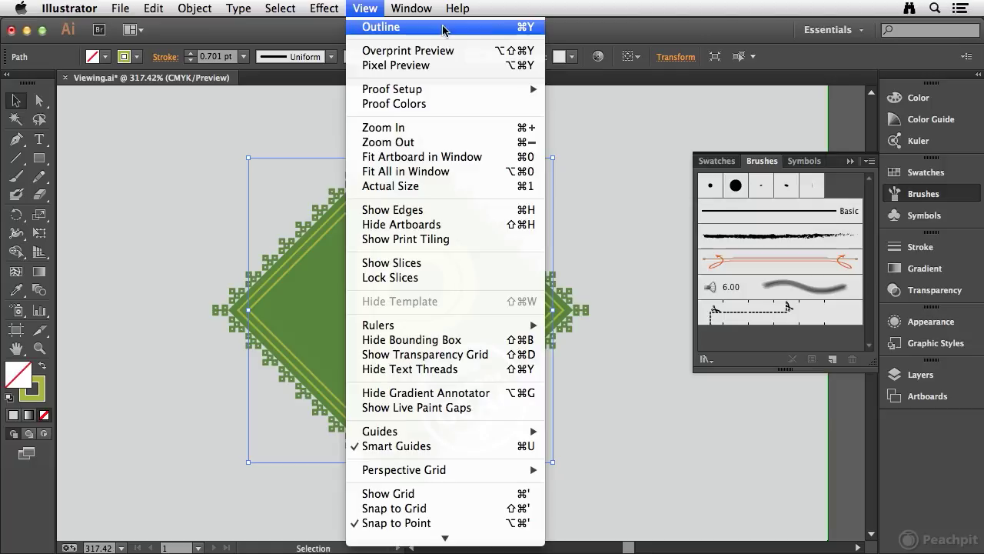
left_click(367, 11)
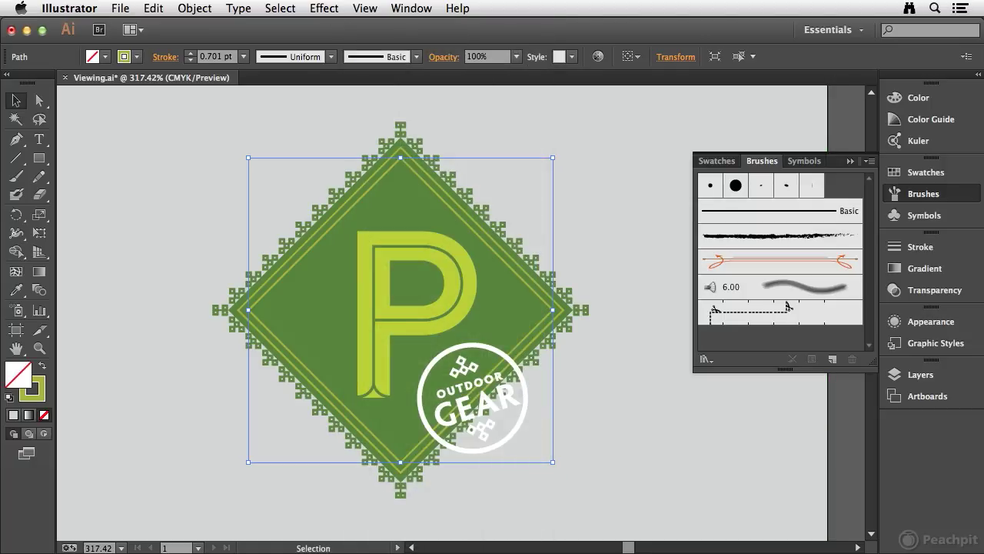
- Switch back to Outline mode and select the outer diamond line, the decorative border group and the letter P in turn
key("a")
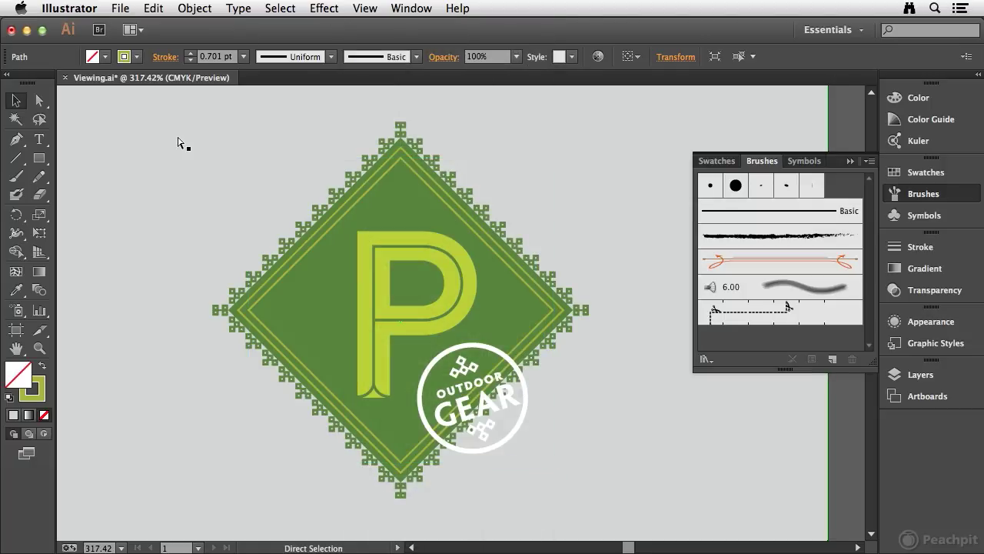
key("ctrl+y")
key("v")
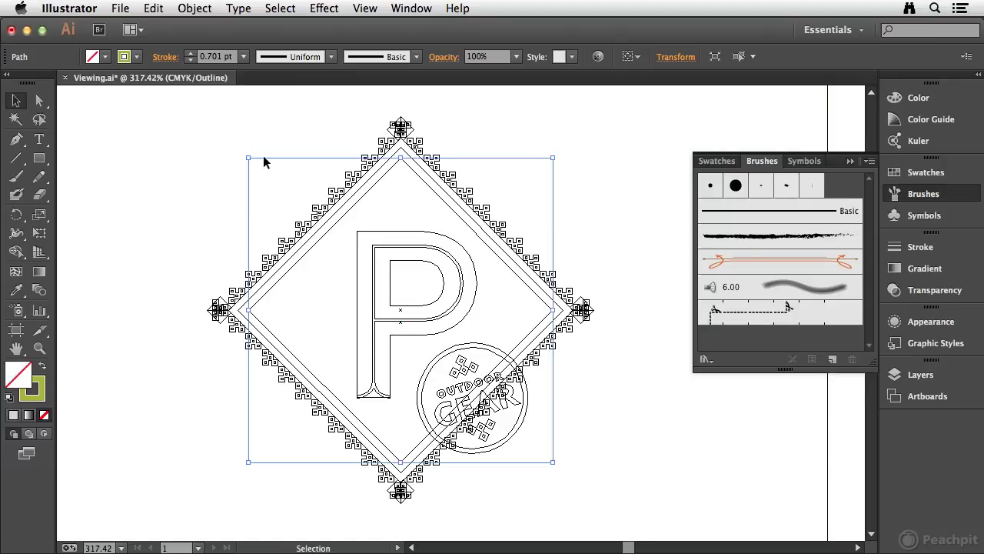
left_click(294, 253)
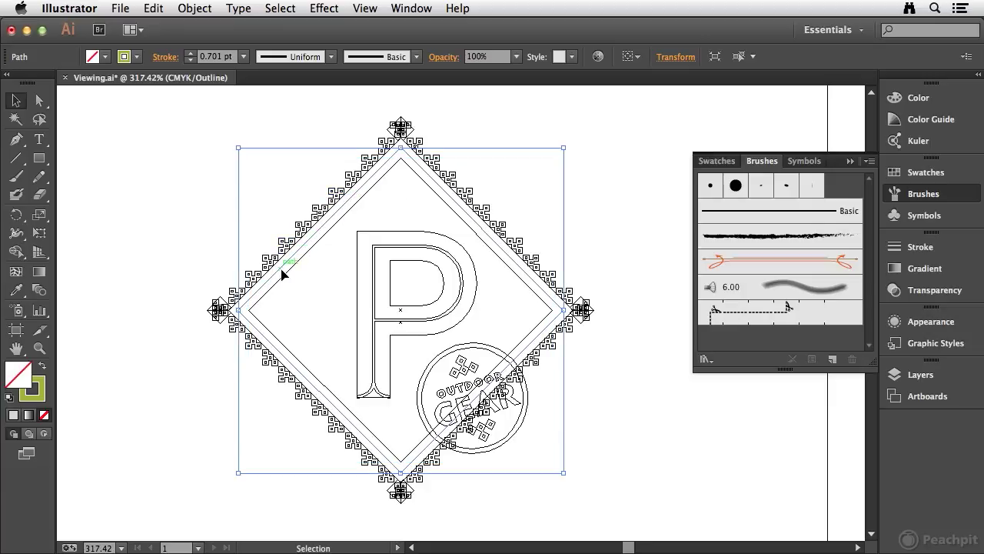
left_click(312, 217)
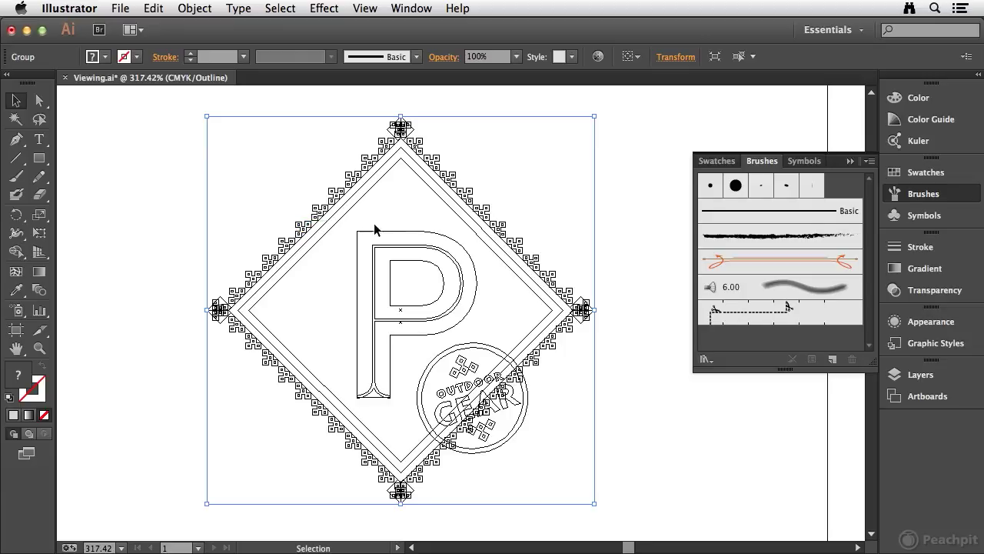
left_click(422, 252)
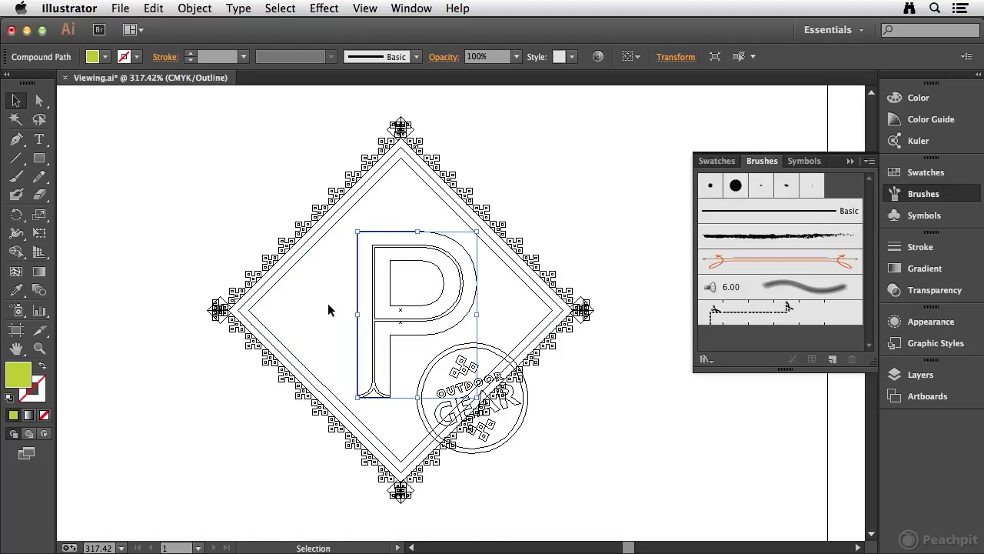
- Return the artwork to Preview mode and select the grey background shape
left_click(367, 9)
left_click(382, 28)
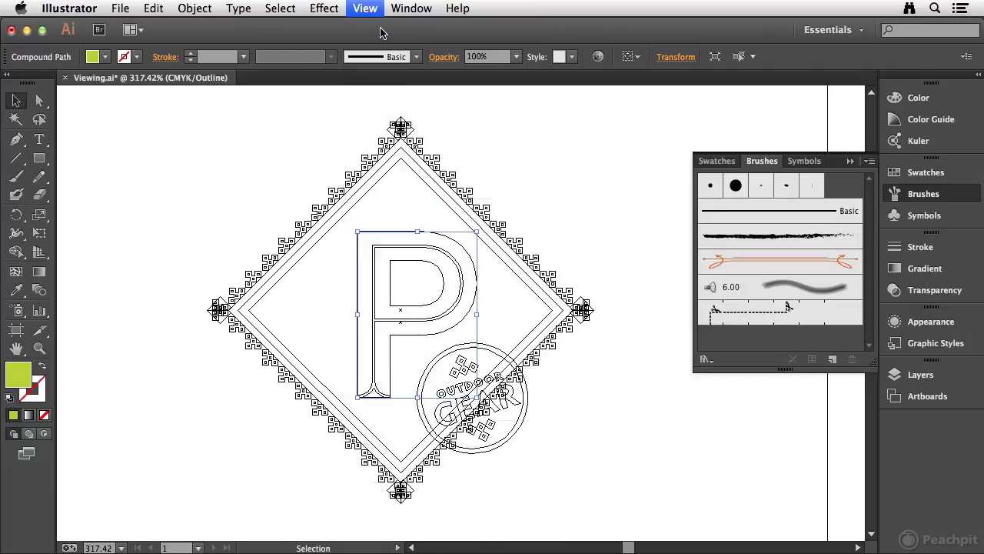
left_click(258, 148)
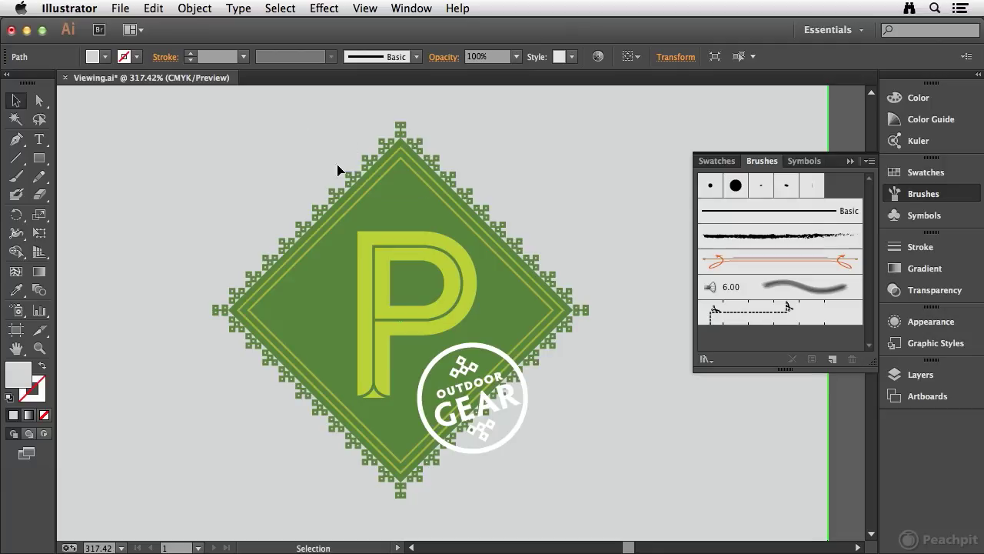
- Turn on Overprint Preview and enable Overprint Fill in the attributes of the letter P
left_click(367, 9)
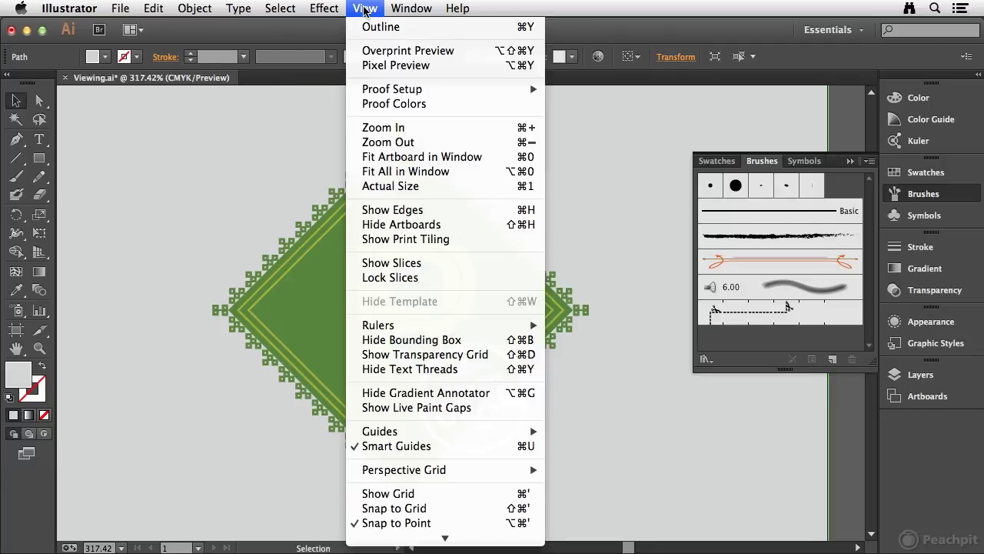
left_click(412, 51)
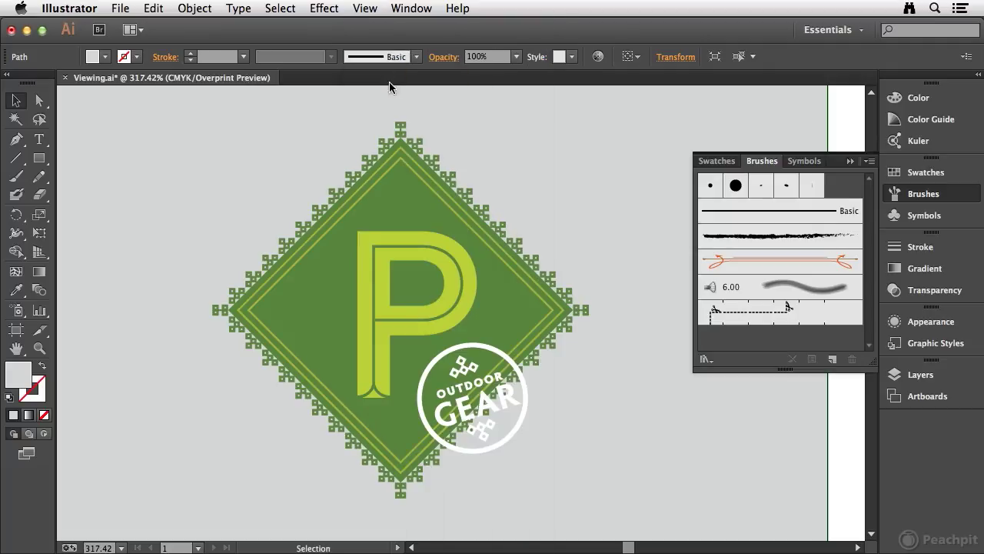
left_click(404, 235)
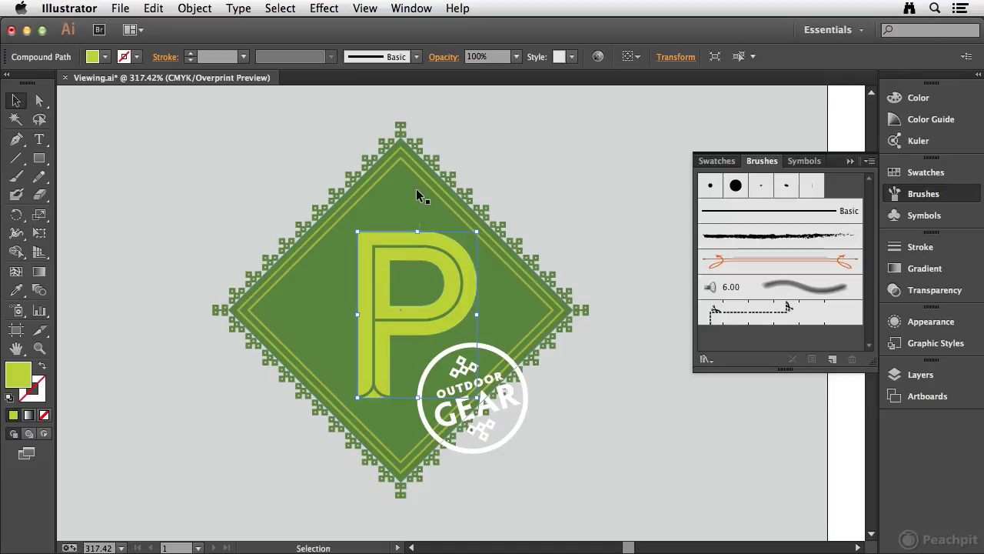
left_click(412, 9)
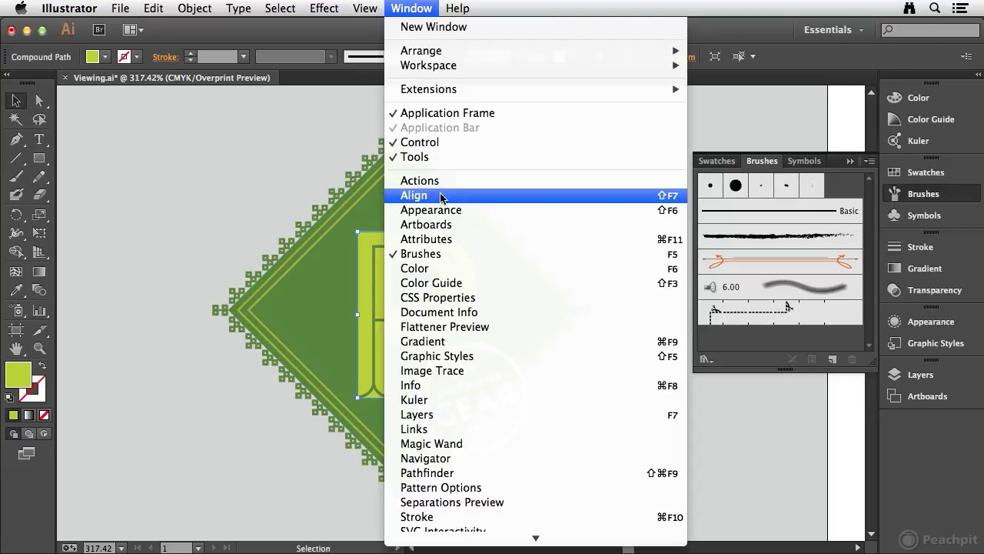
left_click(427, 239)
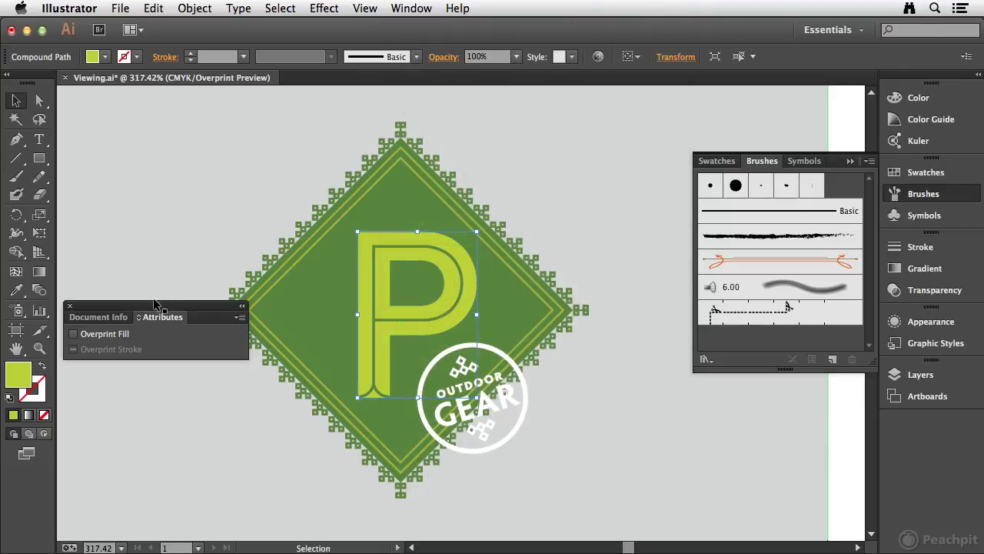
left_click_drag(160, 290, 167, 139)
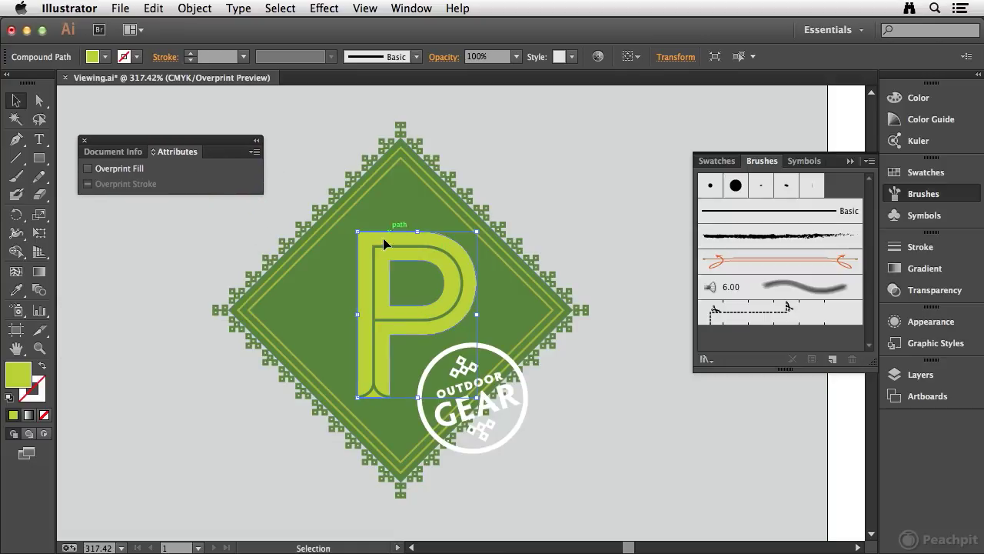
left_click(88, 169)
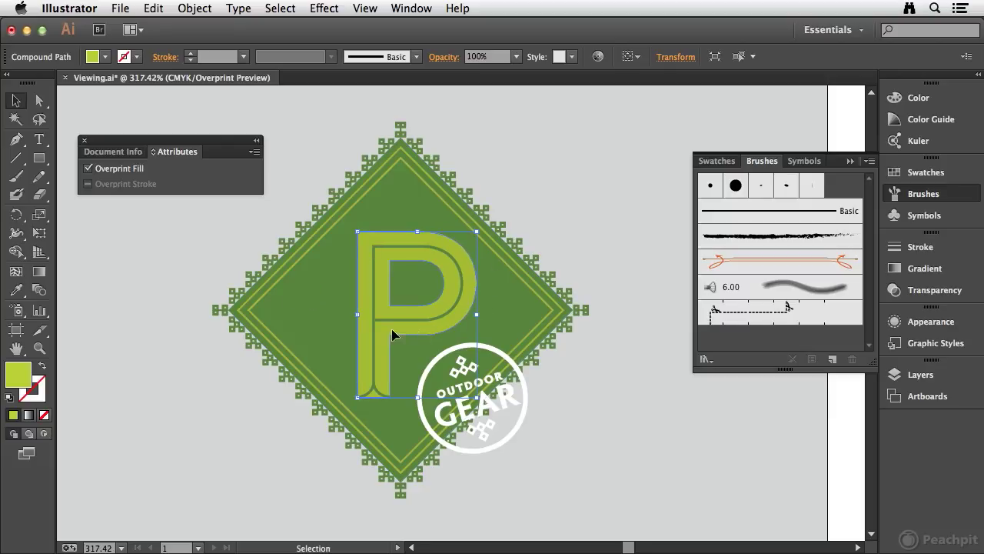
- Toggle the letter P's Overprint Fill off and on to compare its appearance in Overprint Preview, leaving it enabled
left_click(87, 168)
left_click(87, 169)
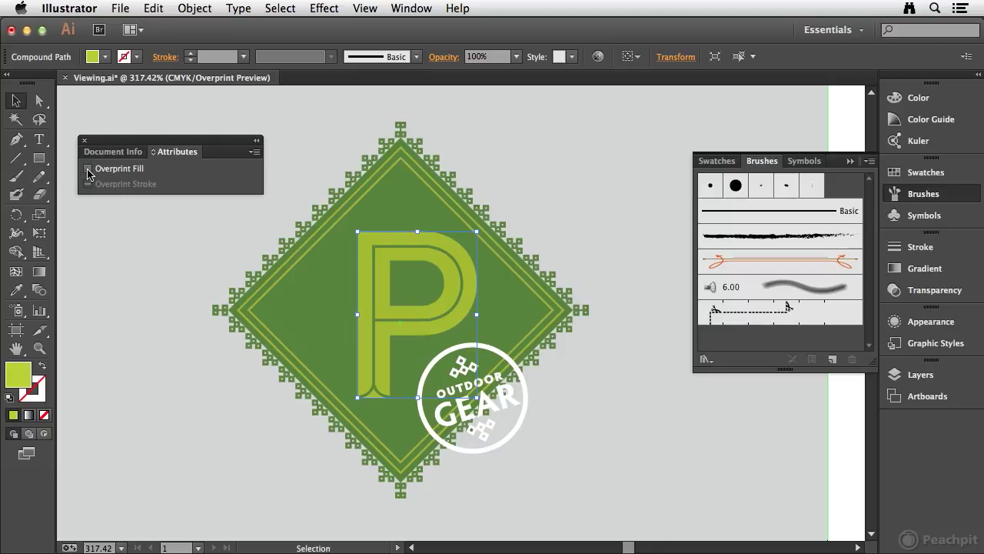
left_click(88, 169)
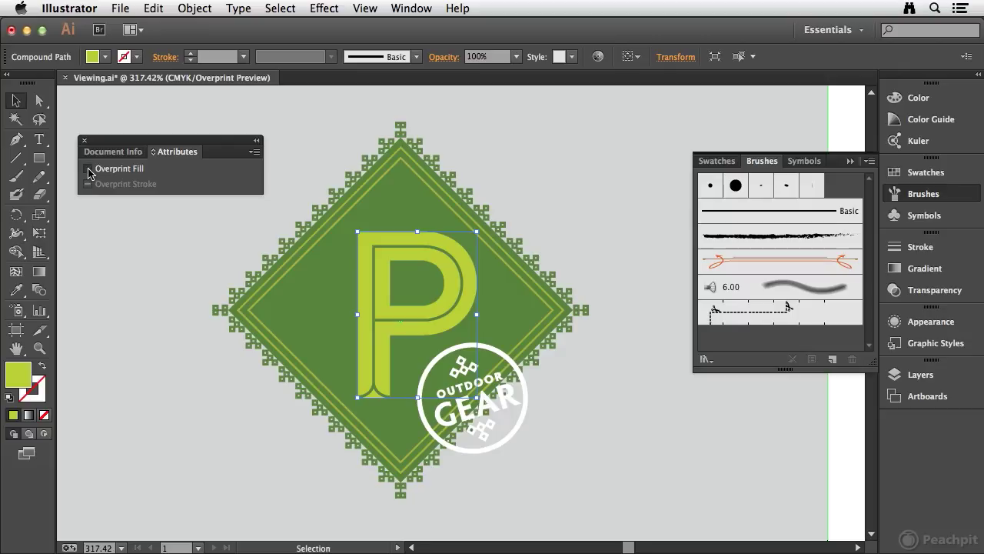
left_click(88, 169)
left_click(88, 169)
left_click(87, 170)
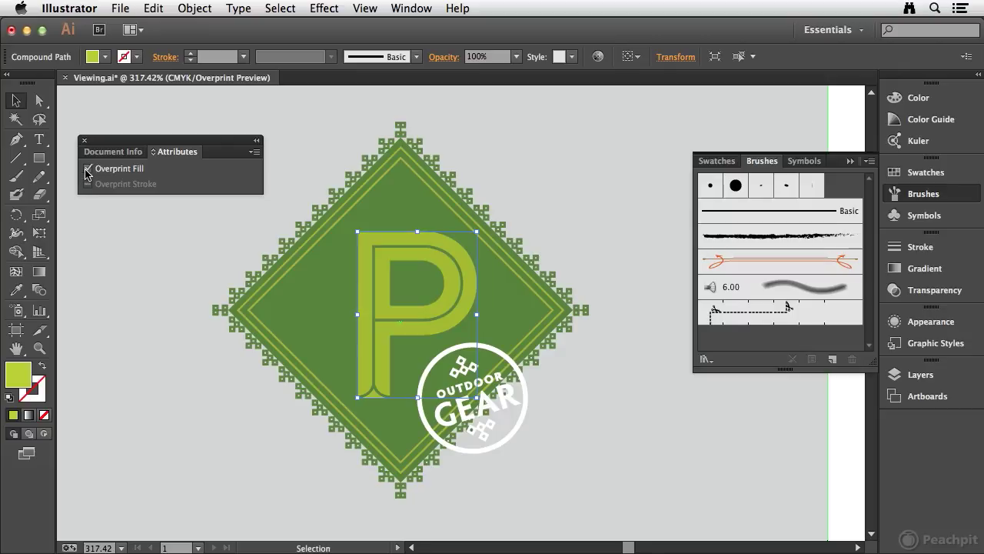
- Turn off Overprint Preview and compare the letter P with Overprint Fill off and on, then close its attributes
left_click(366, 9)
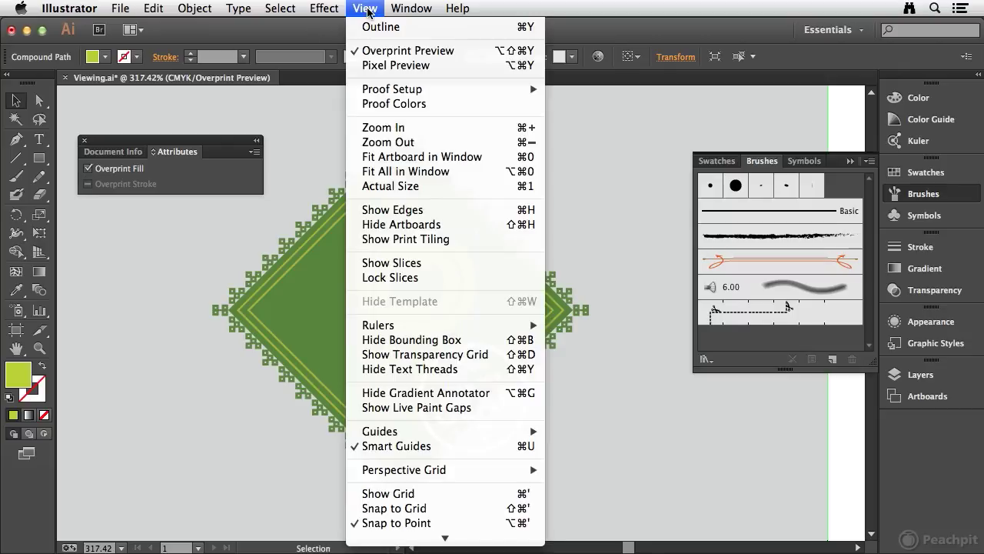
left_click(408, 50)
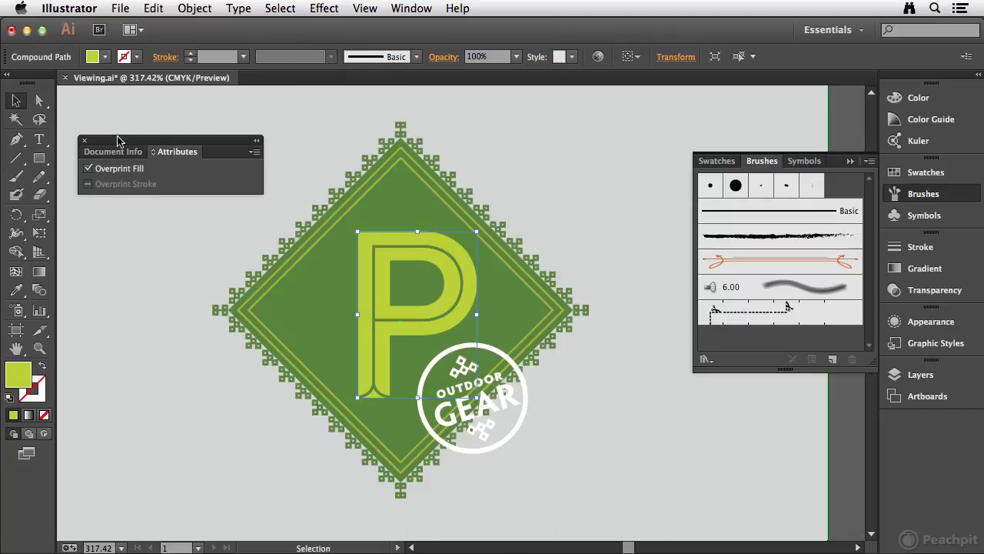
left_click(90, 168)
left_click(89, 168)
left_click(90, 168)
left_click(88, 169)
left_click(84, 140)
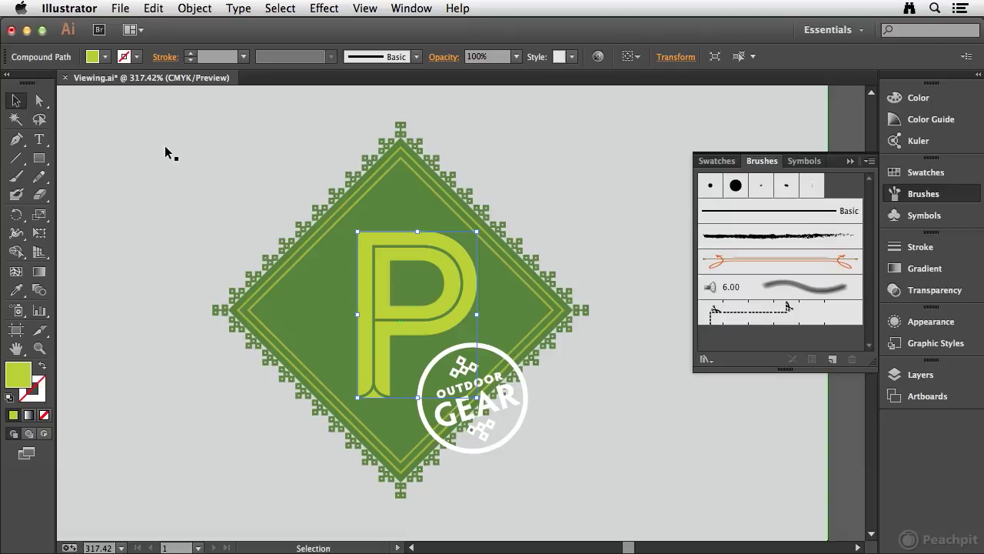
- Turn on Pixel Preview and select the grey background shape
left_click(371, 8)
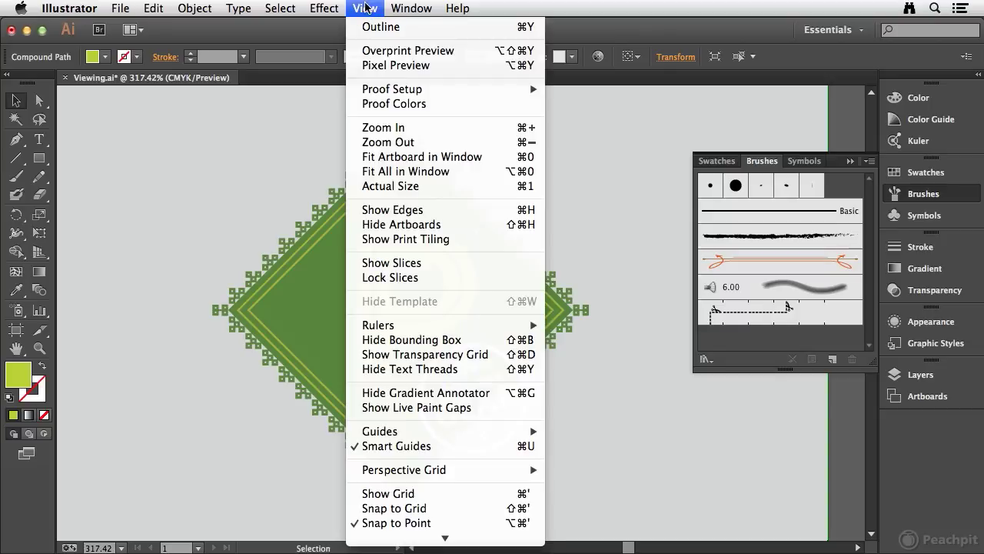
left_click(401, 68)
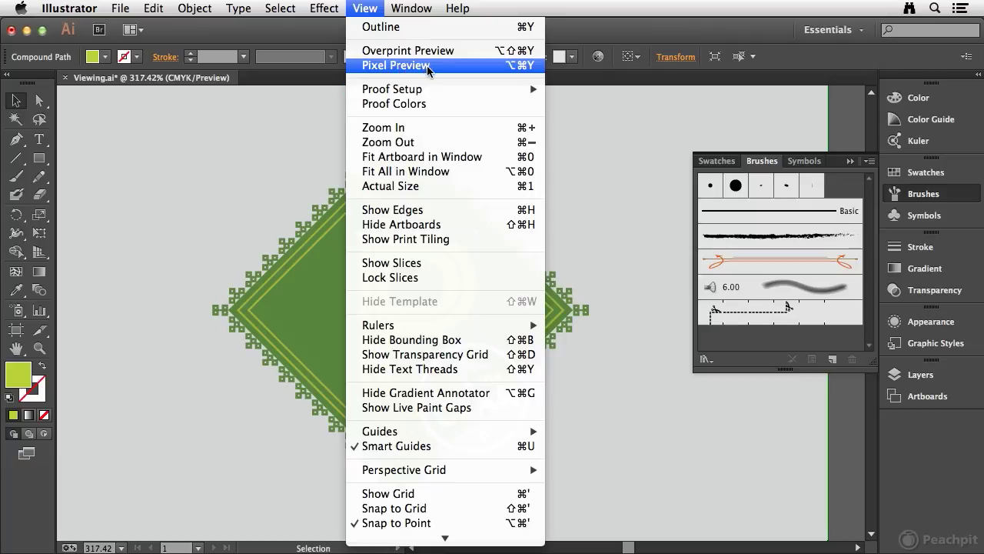
left_click(238, 198)
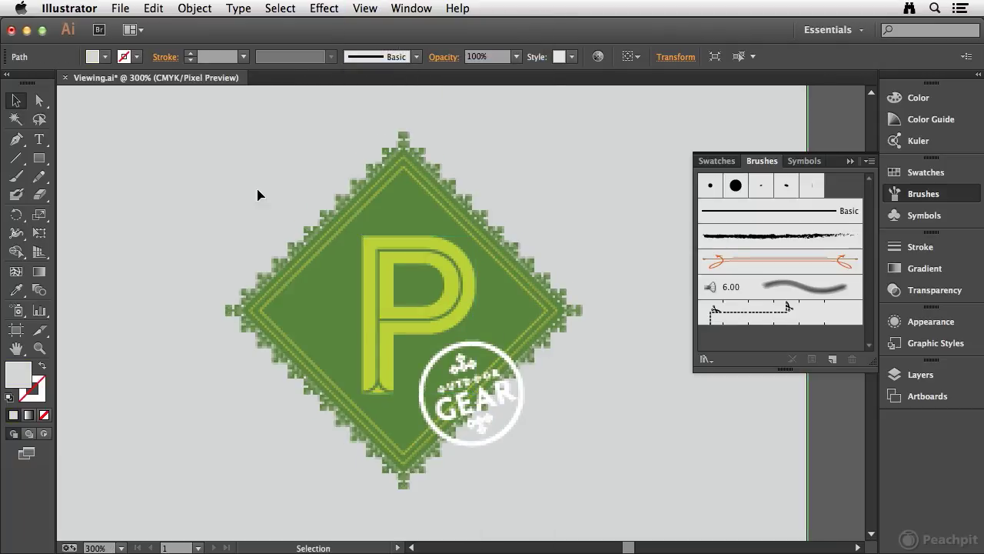
- Examine the pixel rendering of the decorative border and letter P up close, and turn Pixel Preview off
key("super+space")
left_click_drag(329, 119, 495, 274)
key("space")
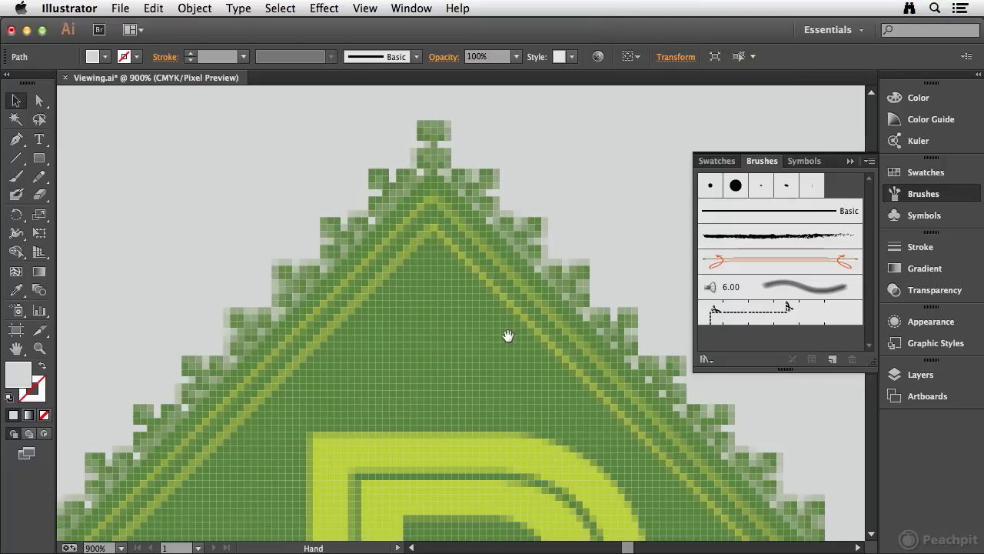
left_click_drag(507, 334, 411, 246)
left_click_drag(457, 281, 364, 292)
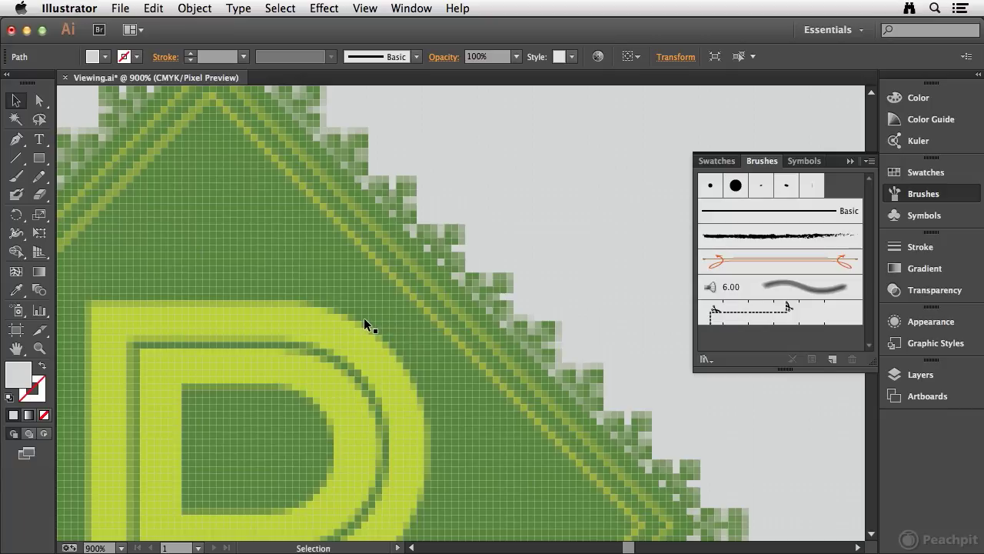
left_click(366, 12)
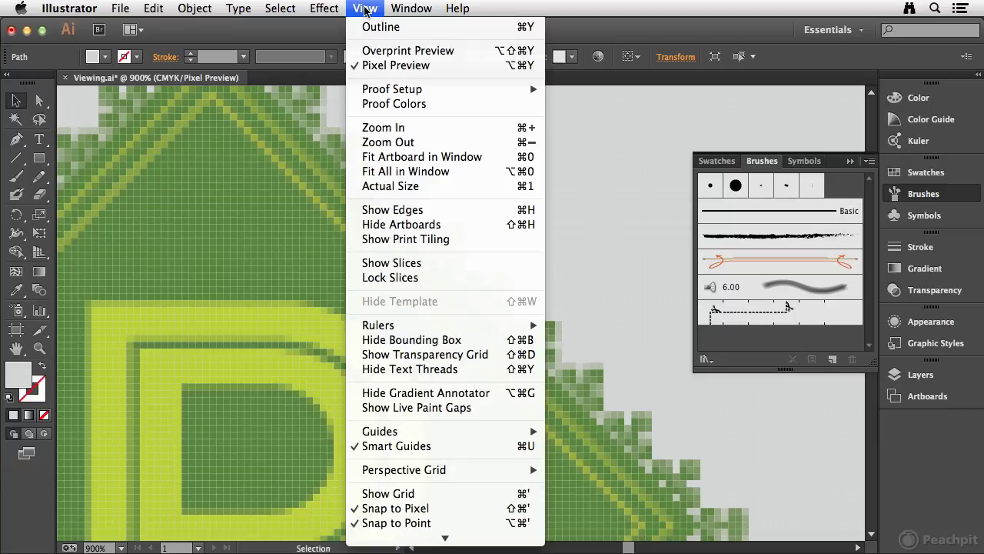
left_click(395, 67)
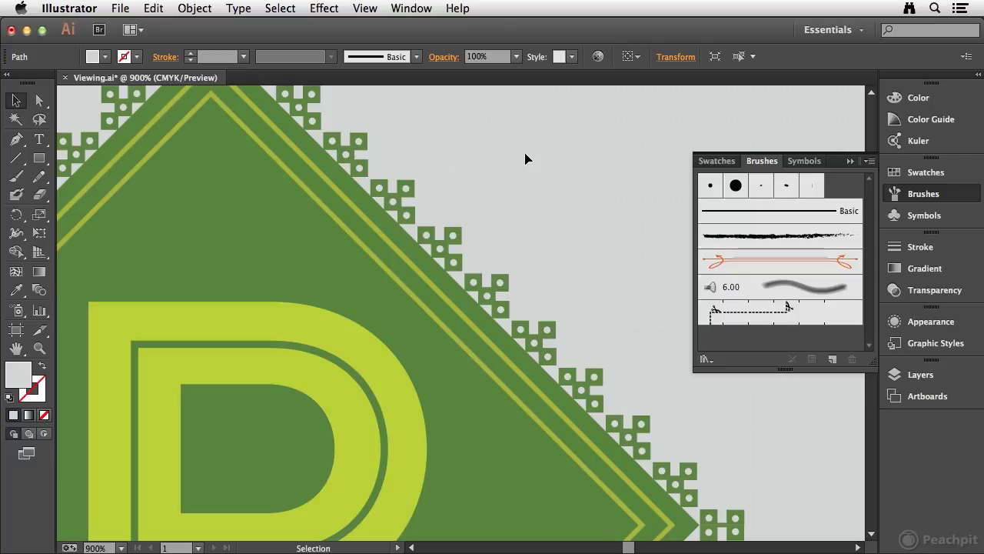